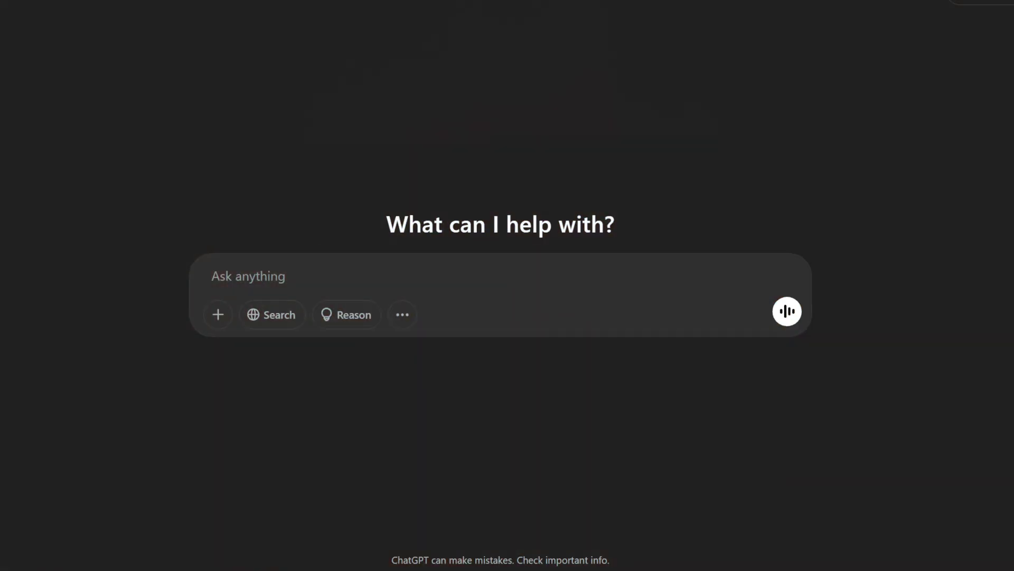
# Paste the 'What is Addiction?' prompt into ChatGPT's message box to get the script.
pyautogui.write('Create an engaging and original script on the topic ‘What is Addiction?’ The script should be written in a simple, easy-to-understand way, using clear language and relatable examples. Add a touch of humor to keep it entertaining and ensure it feels naturally written, like a real human conversation. Start with a compelling hook to instantly grab the audience’s attention and maintain their curiosity throughout the entire video. The script should be at least 4000 characters long and should not include any formatting instructions, scene breakdowns, or guidelines—just the script itself.')
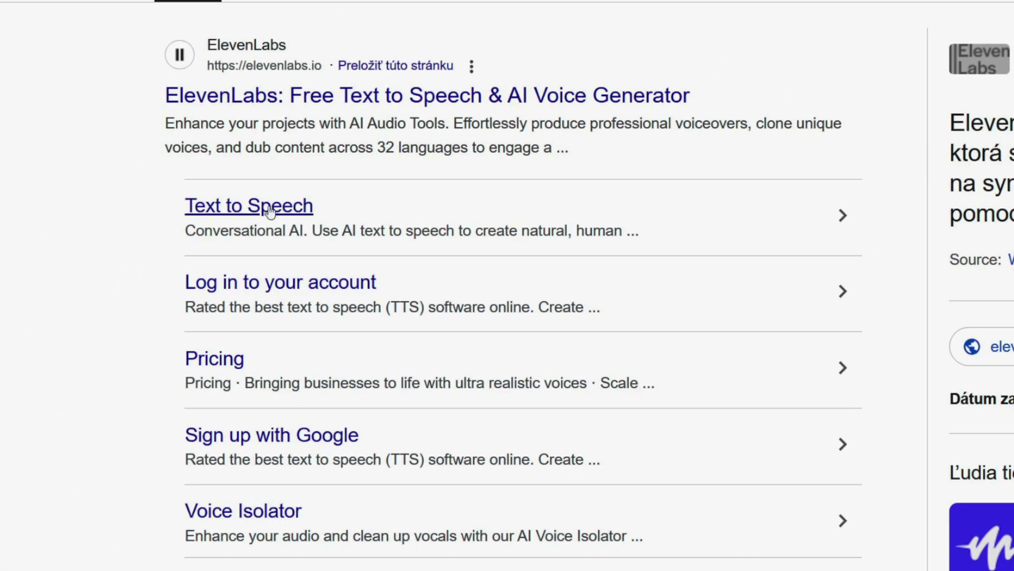
# Open the ElevenLabs website from the search results and scroll down its page.
pyautogui.click(327, 105)
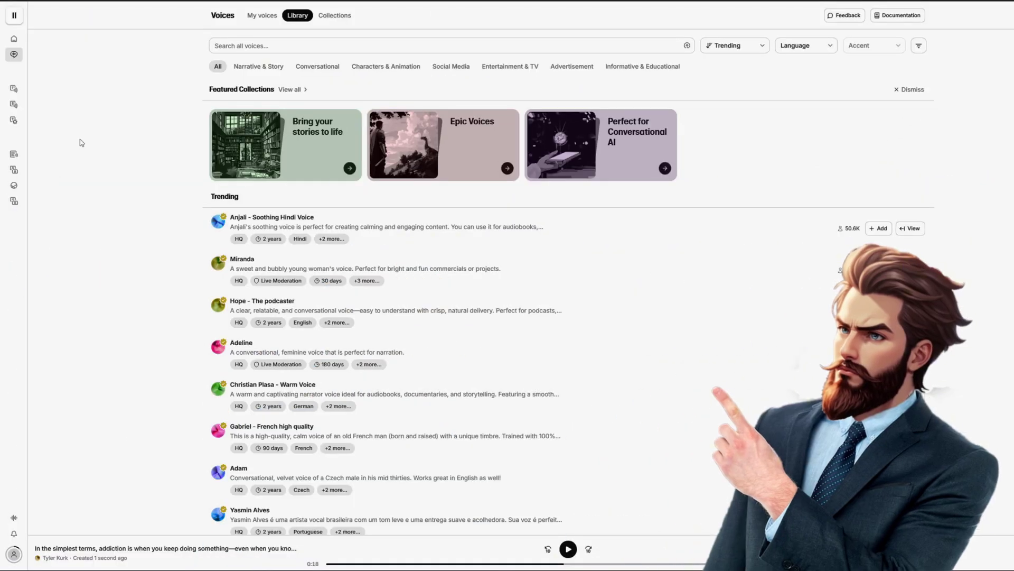
pyautogui.scroll(-5, 80, 143)
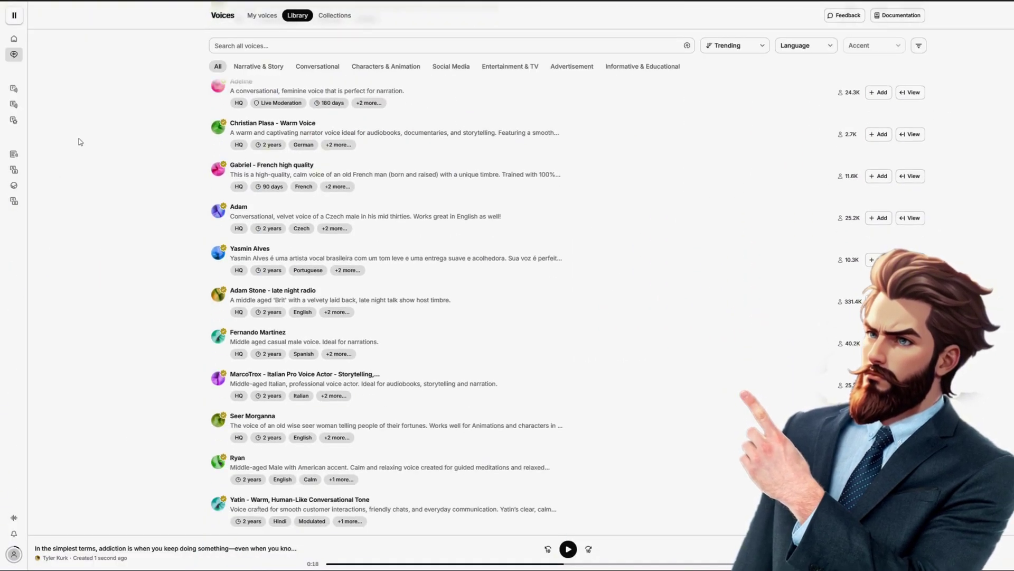
pyautogui.scroll(-3, 80, 142)
pyautogui.scroll(-3, 79, 143)
pyautogui.scroll(-2, 78, 143)
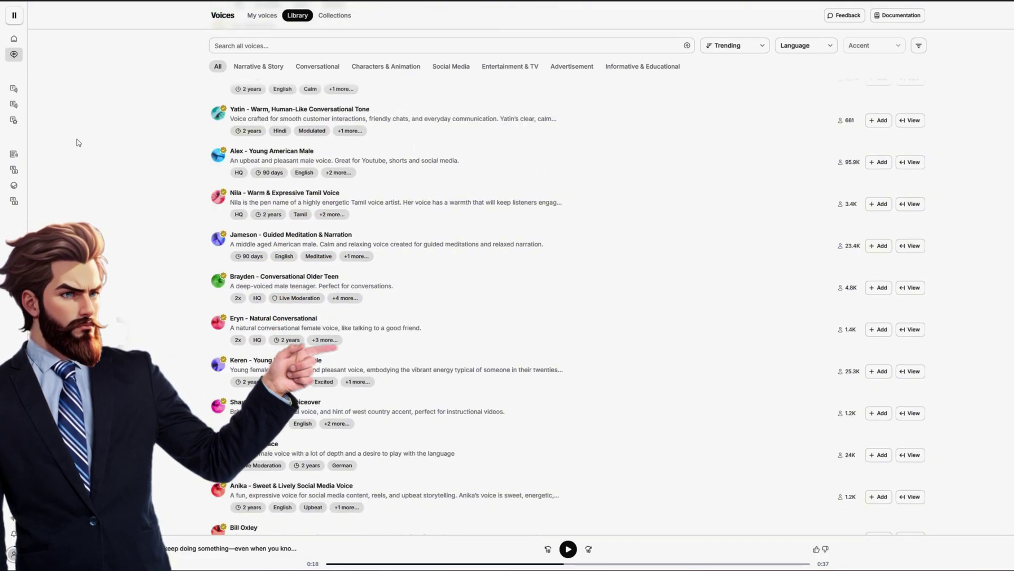
pyautogui.scroll(-3, 78, 142)
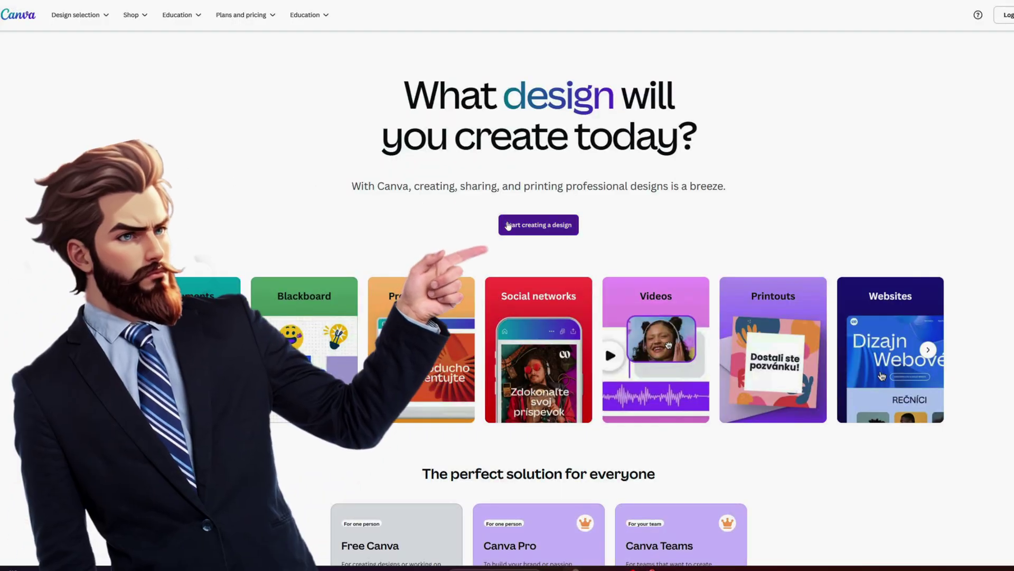
# Open Canva and search for 'youtube video' designs.
pyautogui.click(508, 226)
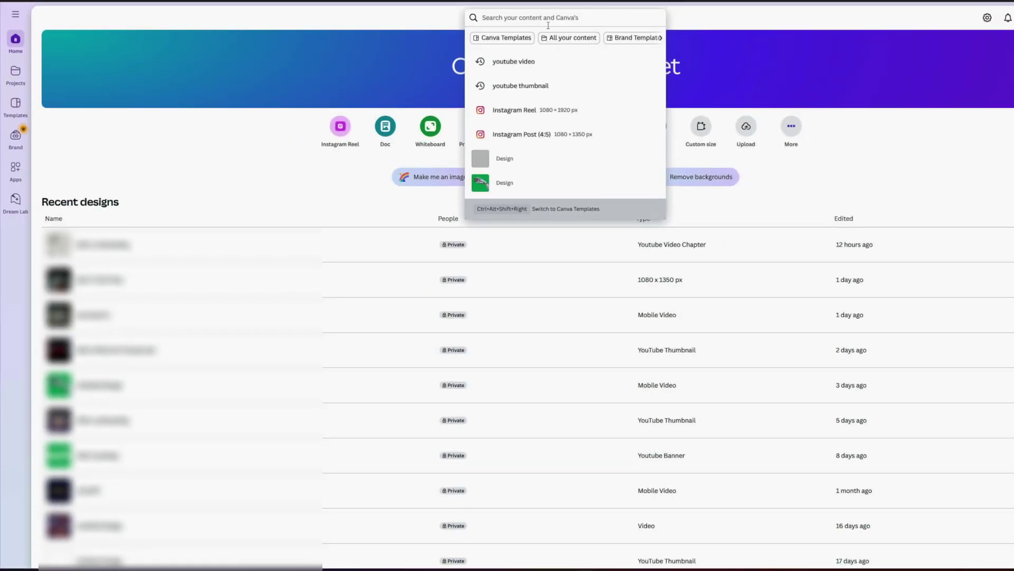
pyautogui.write('youtube video')
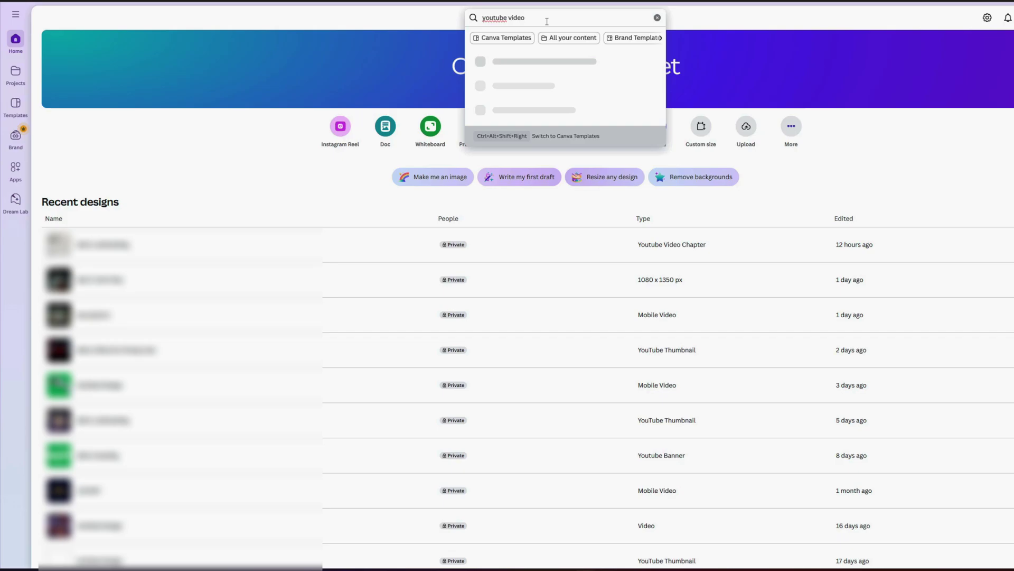
pyautogui.press('Return')
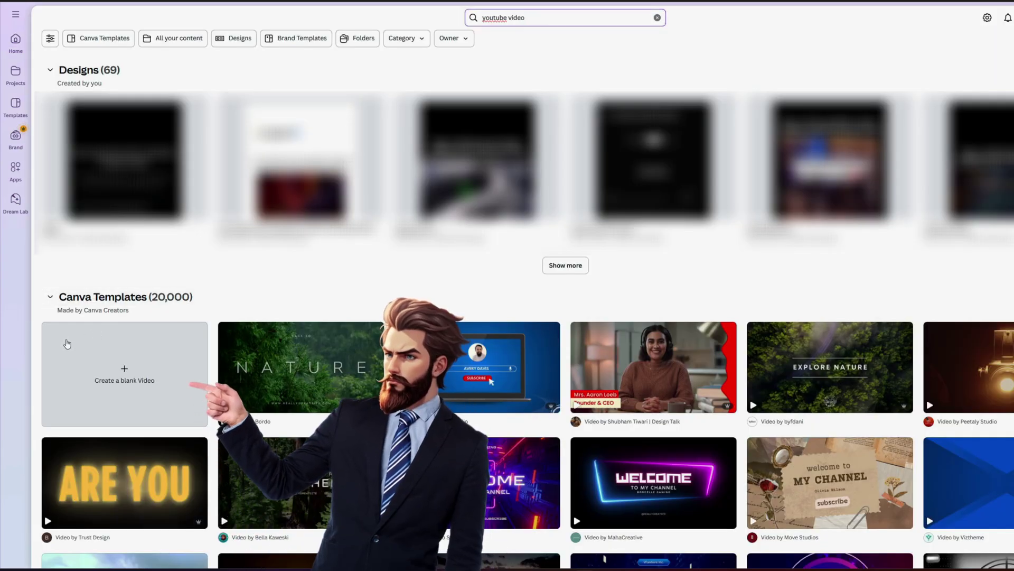
# Create a blank video design and extend its page to 30 seconds.
pyautogui.click(67, 344)
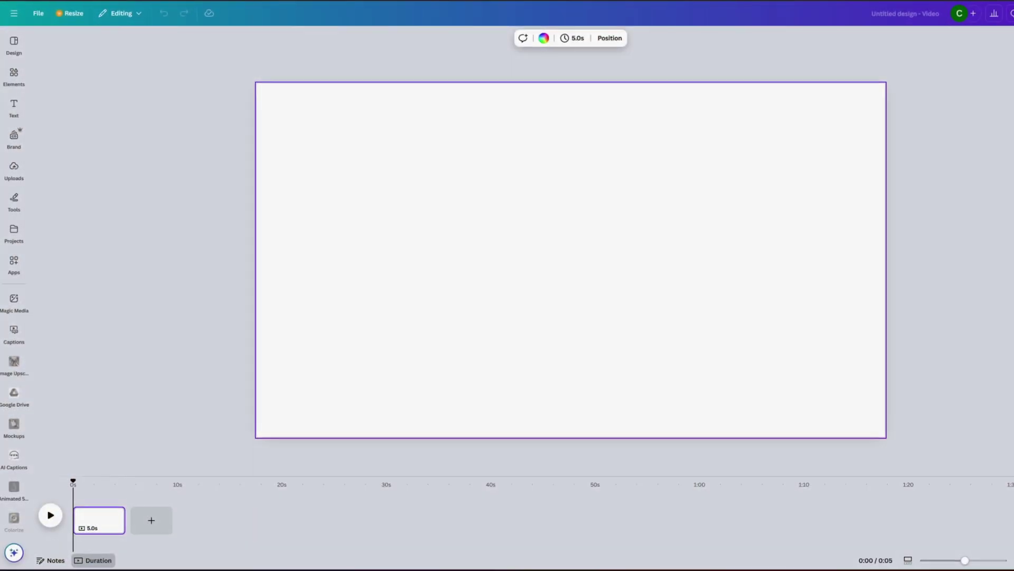
pyautogui.click(575, 38)
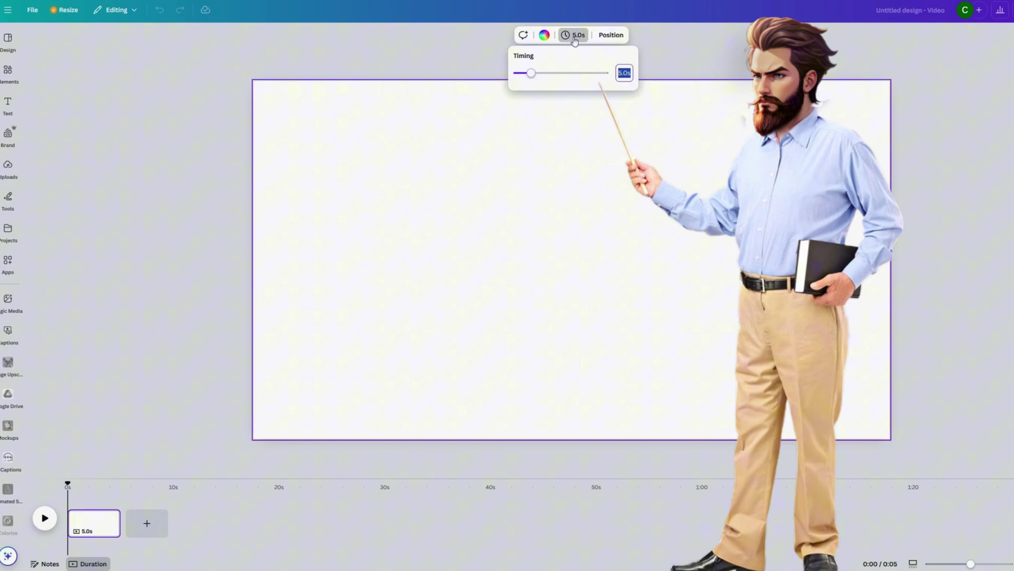
pyautogui.moveTo(532, 72); pyautogui.dragTo(604, 73)
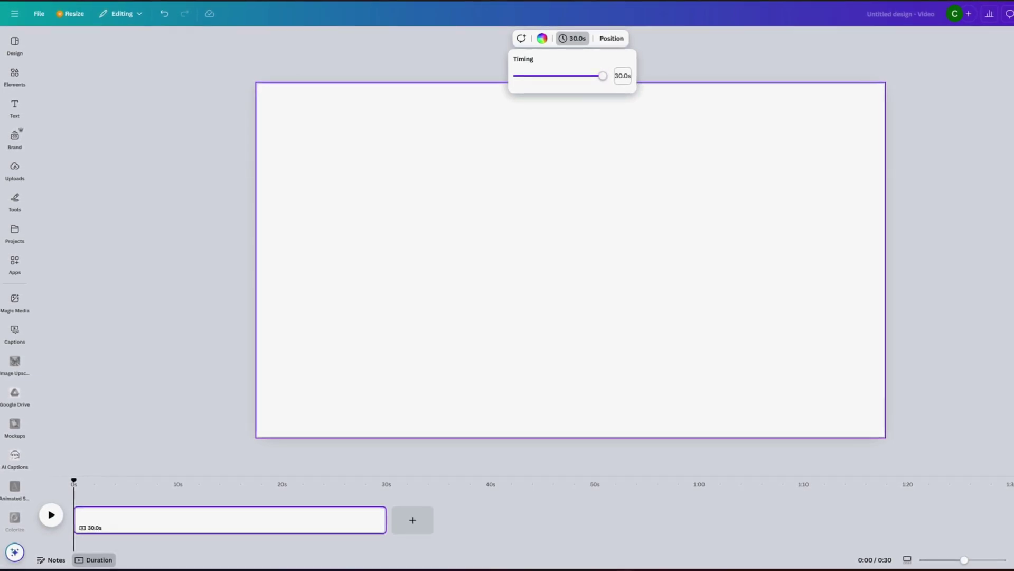
# Upload the ElevenLabs voiceover file and place it on the timeline under the page.
pyautogui.click(15, 169)
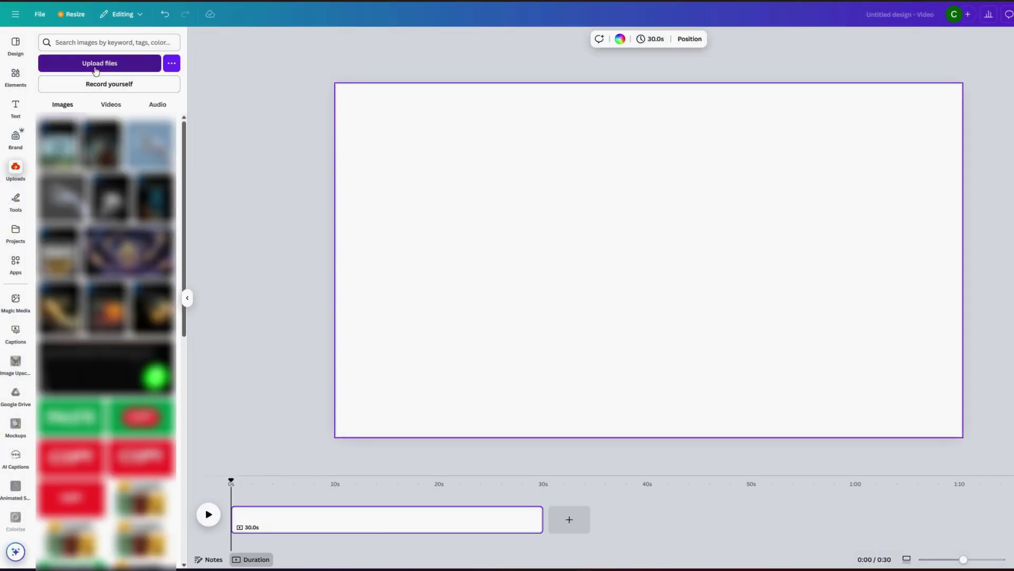
pyautogui.click(96, 70)
pyautogui.click(444, 264)
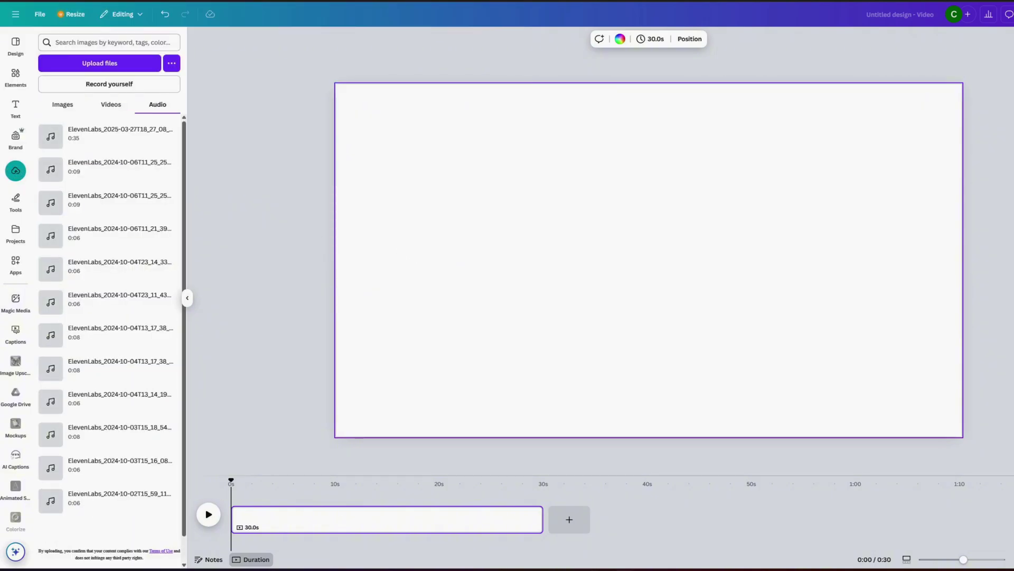
pyautogui.moveTo(106, 136); pyautogui.dragTo(167, 263)
pyautogui.moveTo(267, 543); pyautogui.dragTo(266, 543)
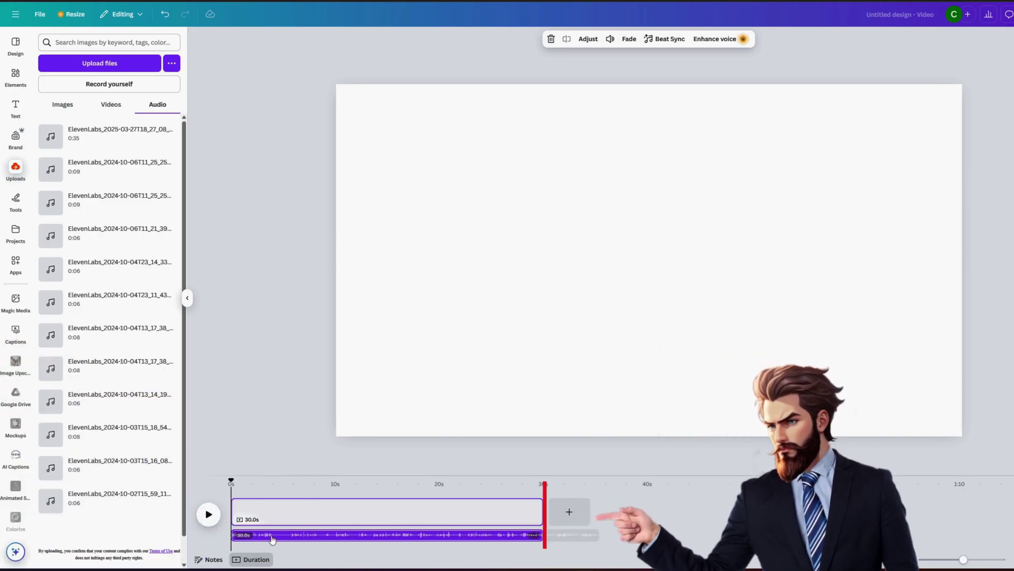
pyautogui.click(16, 76)
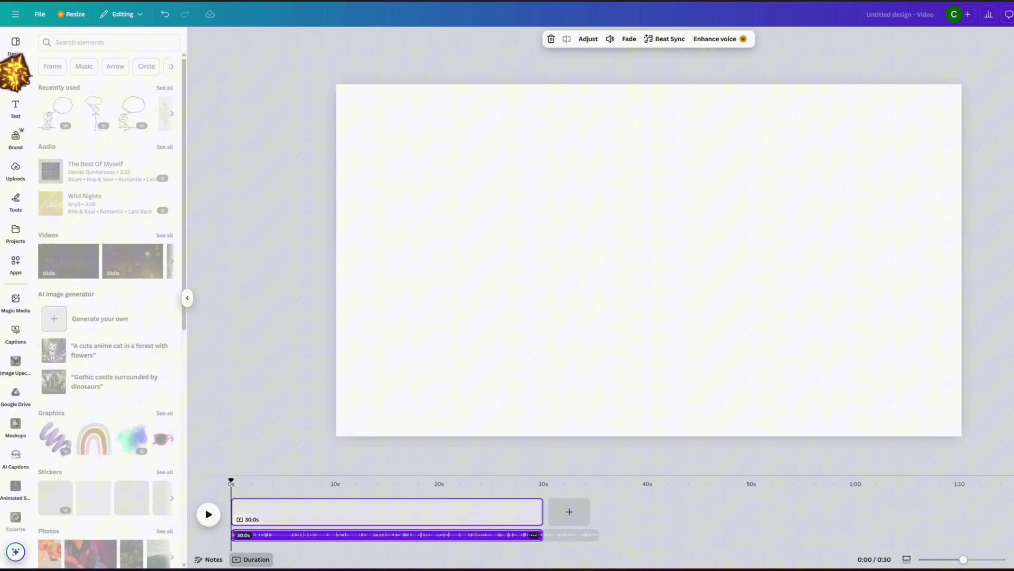
# Search Elements graphics for 'paper backgound' and add a light paper texture.
pyautogui.click(108, 42)
pyautogui.write('paper backgound')
pyautogui.press('Return')
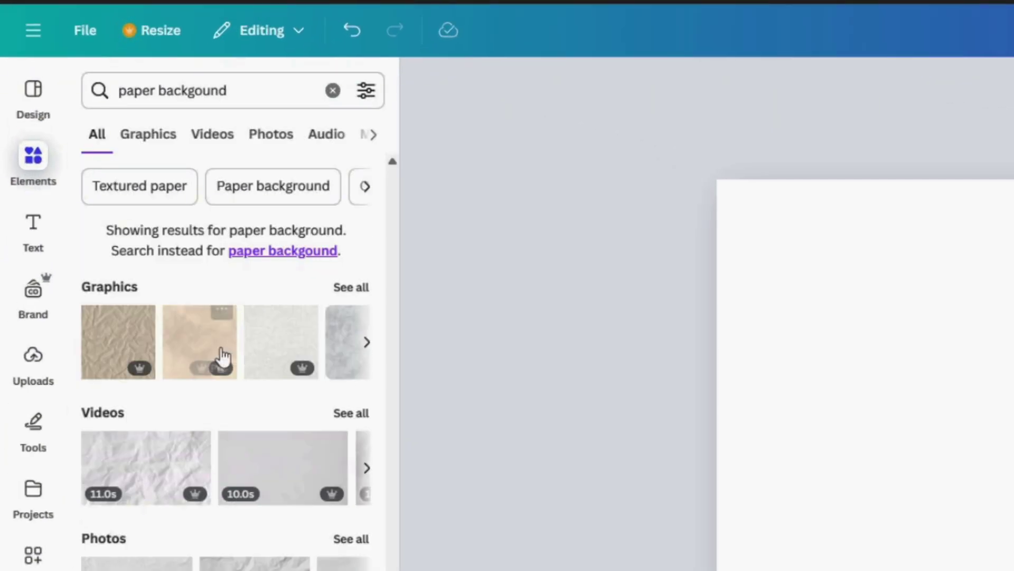
pyautogui.click(351, 288)
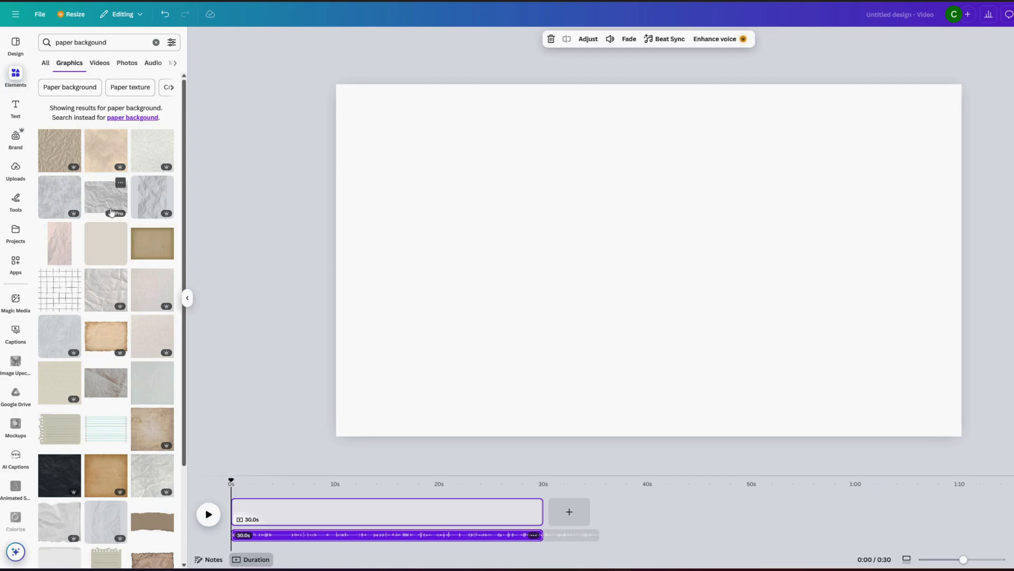
pyautogui.click(147, 288)
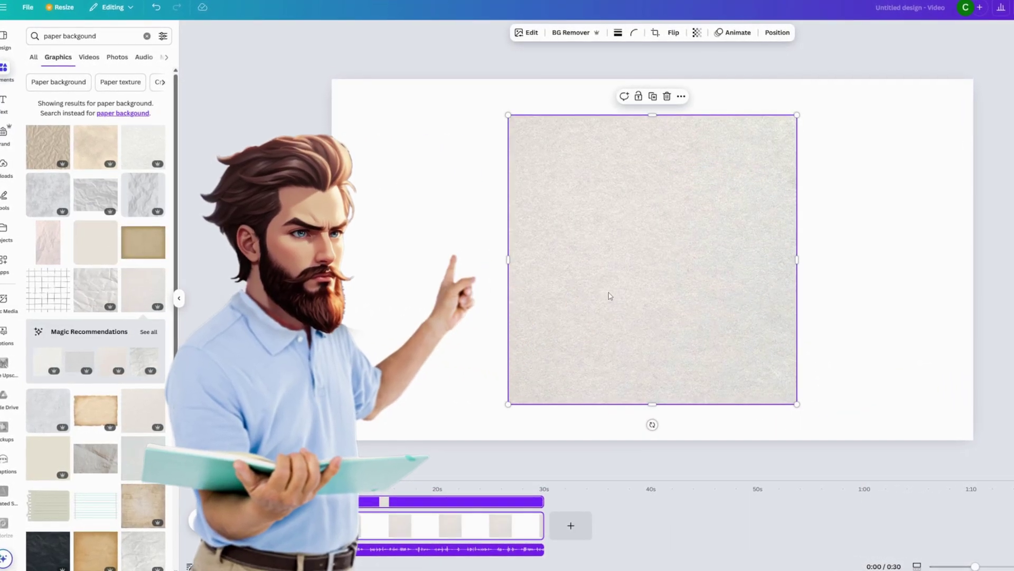
# Move and stretch the paper image to fill the page, then play the preview.
pyautogui.moveTo(607, 294)
pyautogui.mouseDown()
pyautogui.moveTo(414, 247)
pyautogui.moveTo(439, 258)
pyautogui.mouseUp()
pyautogui.moveTo(621, 367); pyautogui.dragTo(692, 449)
pyautogui.moveTo(700, 262); pyautogui.dragTo(964, 263)
pyautogui.press('space')
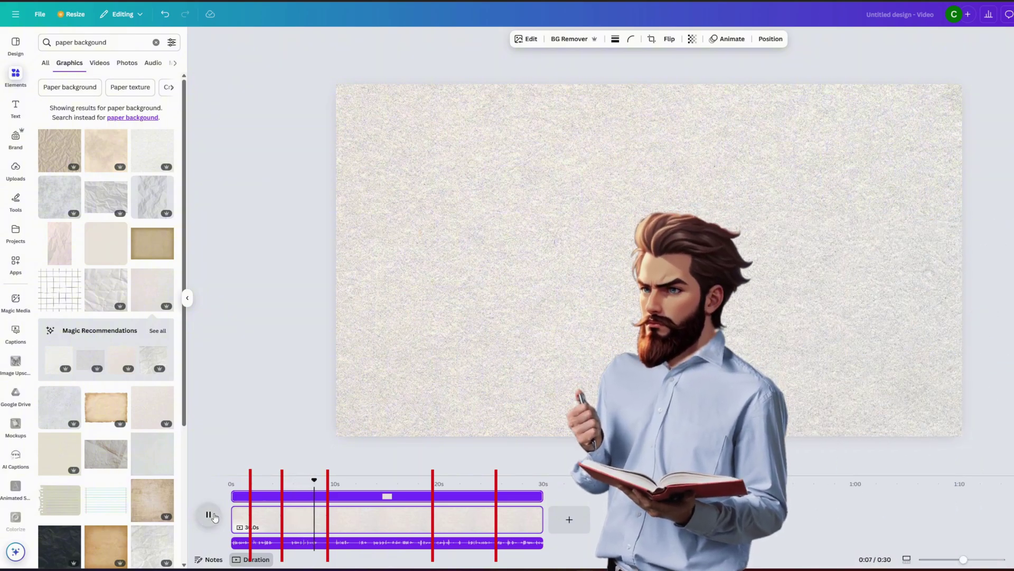
# Pause the preview and move the playhead to about 3.9 seconds.
pyautogui.click(209, 514)
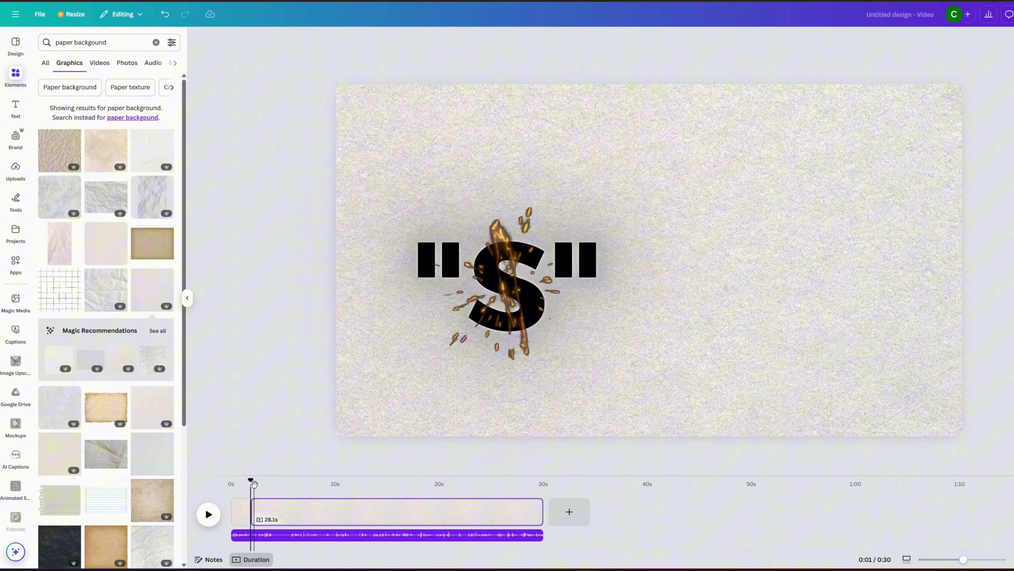
pyautogui.moveTo(251, 484); pyautogui.dragTo(274, 486)
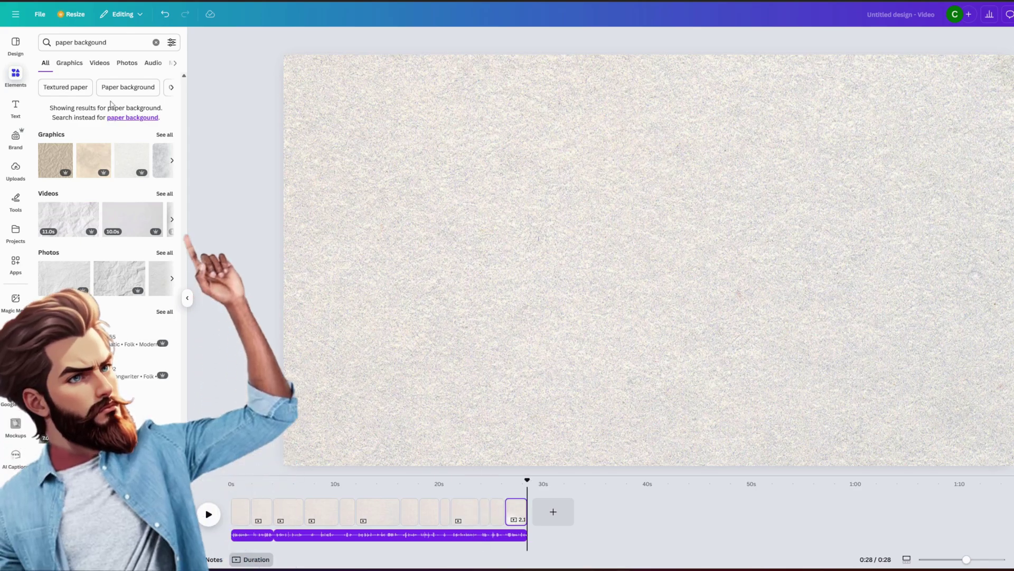
# Search Elements for 'stick figures' and browse more graphics by the You Can Do It creator.
pyautogui.click(100, 42)
pyautogui.write('stick figures')
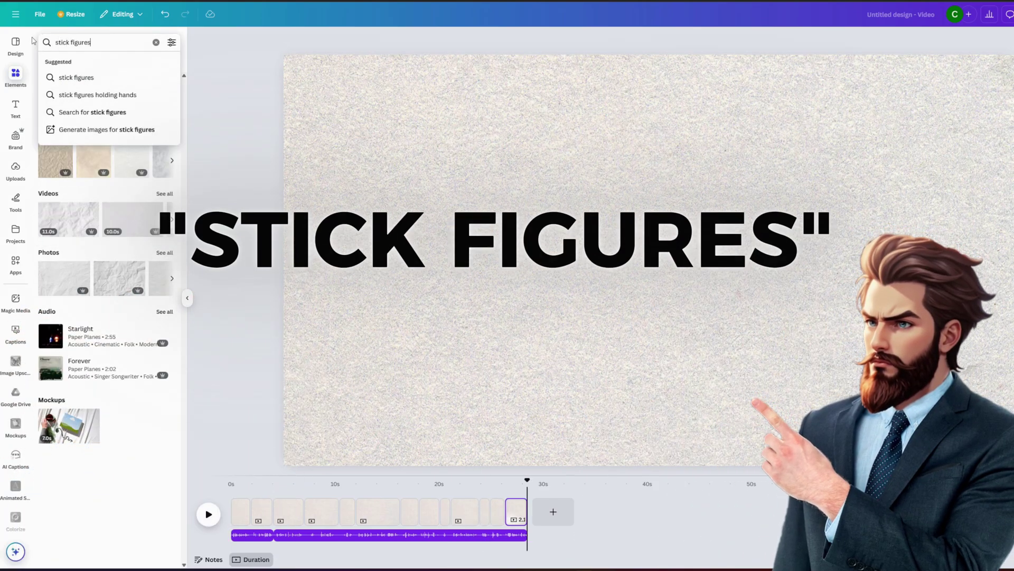
pyautogui.press('Return')
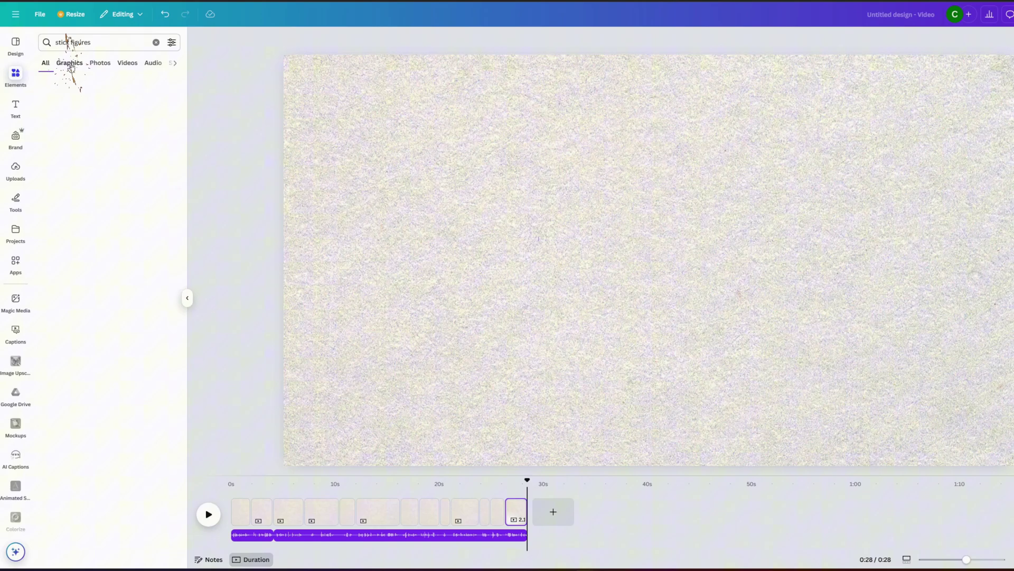
pyautogui.scroll(-2, 91, 90)
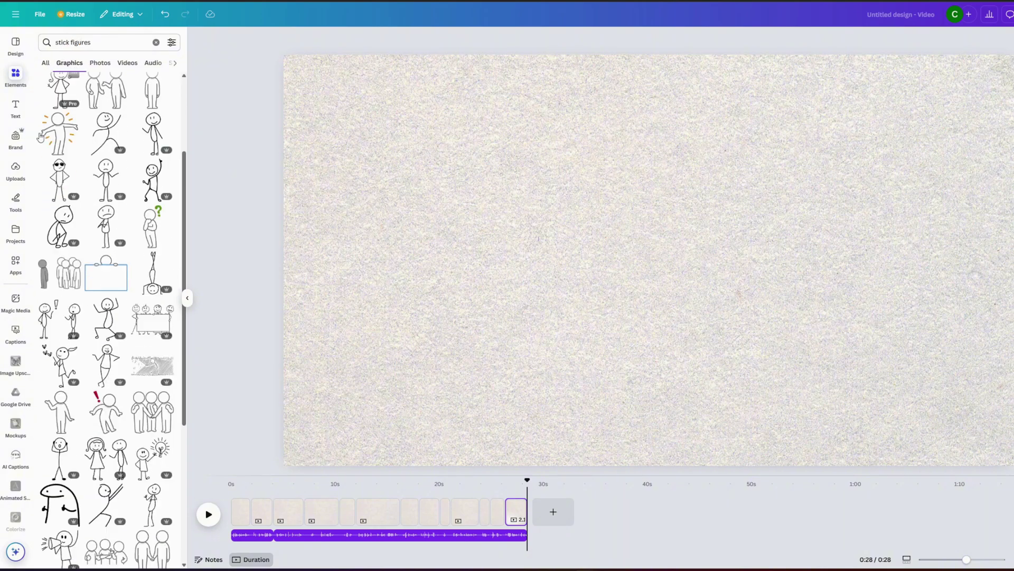
pyautogui.scroll(-3, 69, 212)
pyautogui.scroll(-2, 40, 333)
pyautogui.click(75, 387)
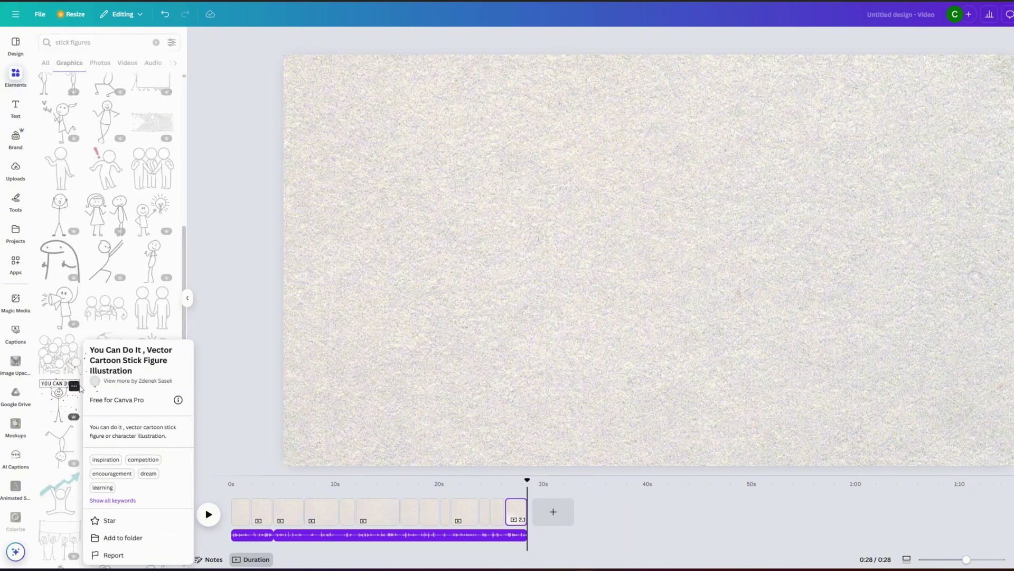
pyautogui.click(148, 381)
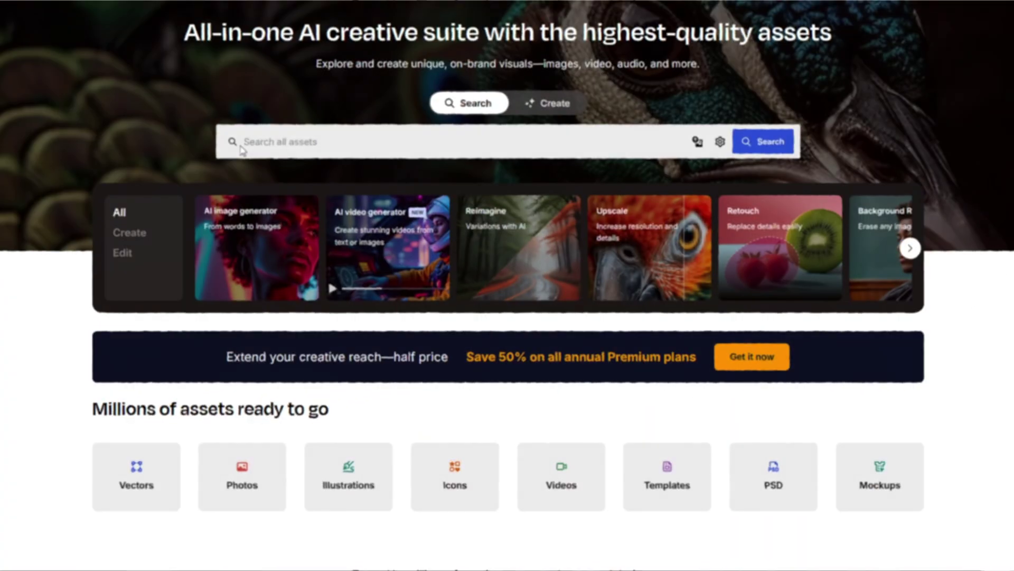
# Search all Freepik assets for 'stick figures'.
pyautogui.click(270, 130)
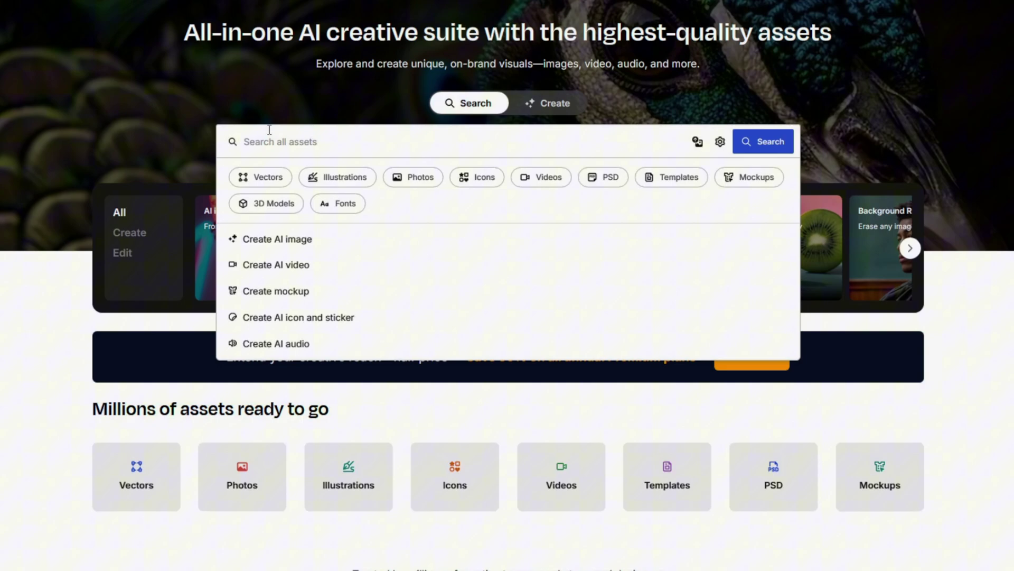
pyautogui.write('stick figures')
pyautogui.press('Return')
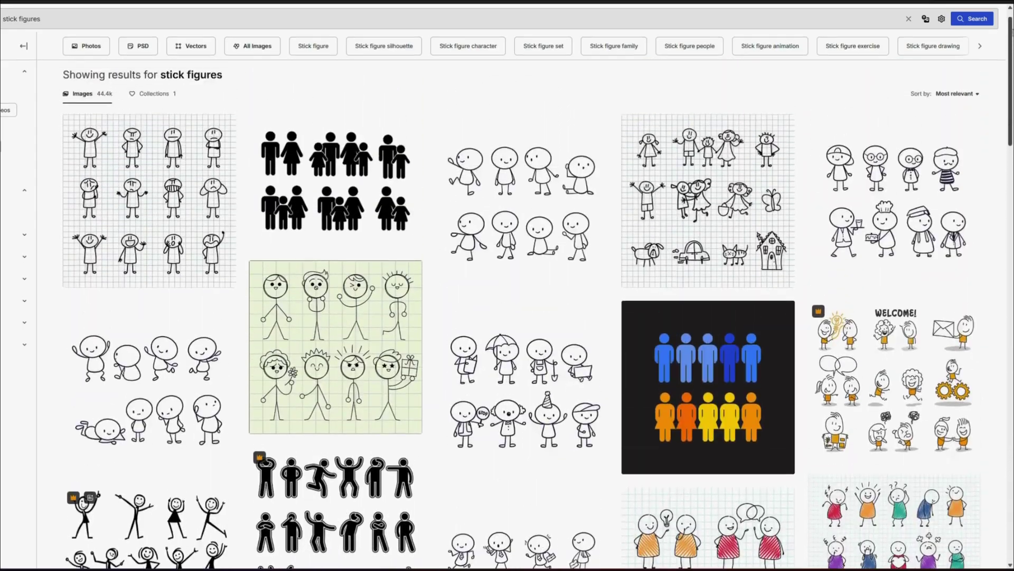
pyautogui.click(1010, 16)
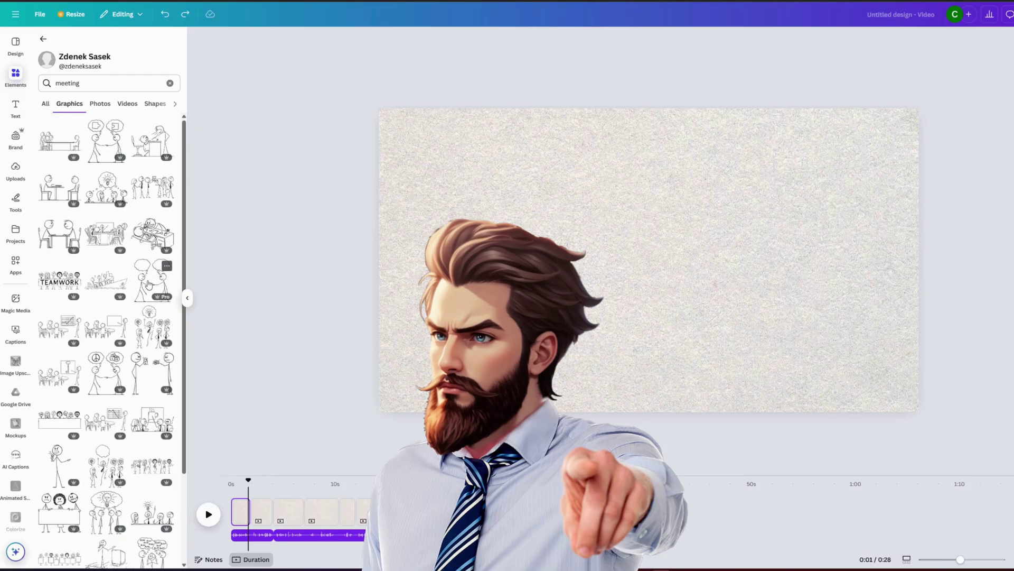
# Enlarge and move the handshaking stick figures right, and add a 'HEY THERE' subheading.
pyautogui.moveTo(698, 349); pyautogui.dragTo(716, 367)
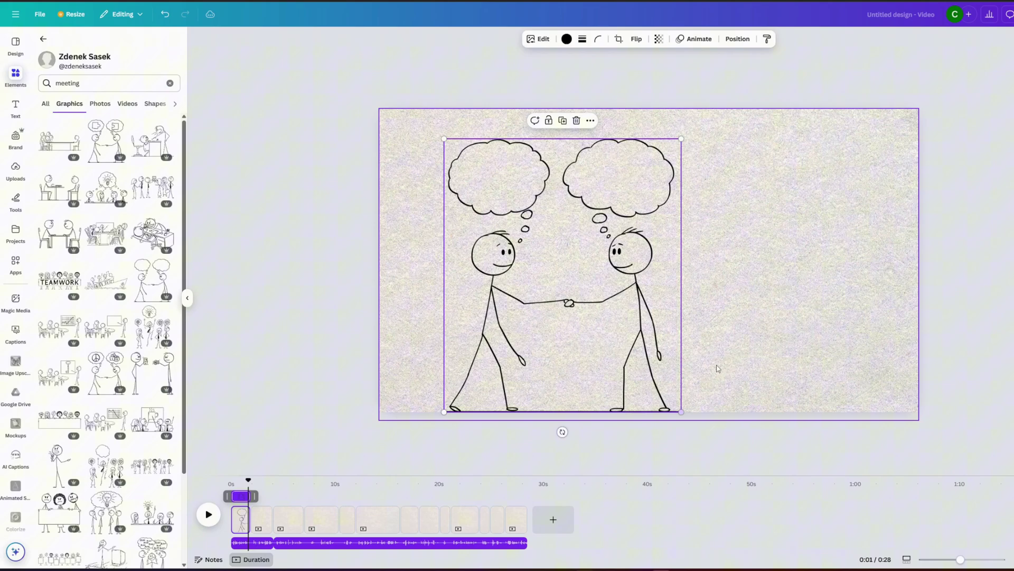
pyautogui.moveTo(610, 304); pyautogui.dragTo(694, 307)
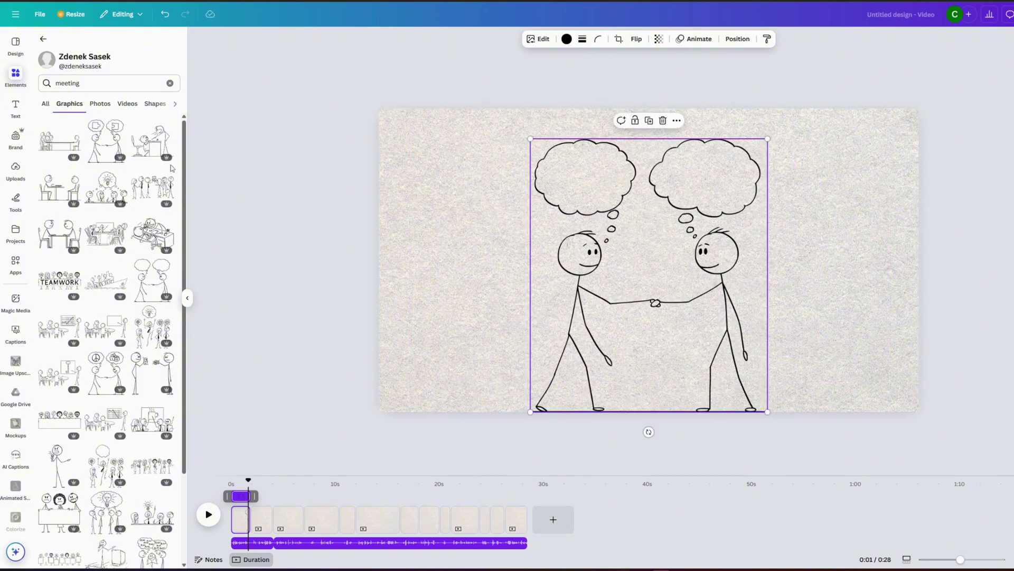
pyautogui.click(15, 109)
pyautogui.click(100, 196)
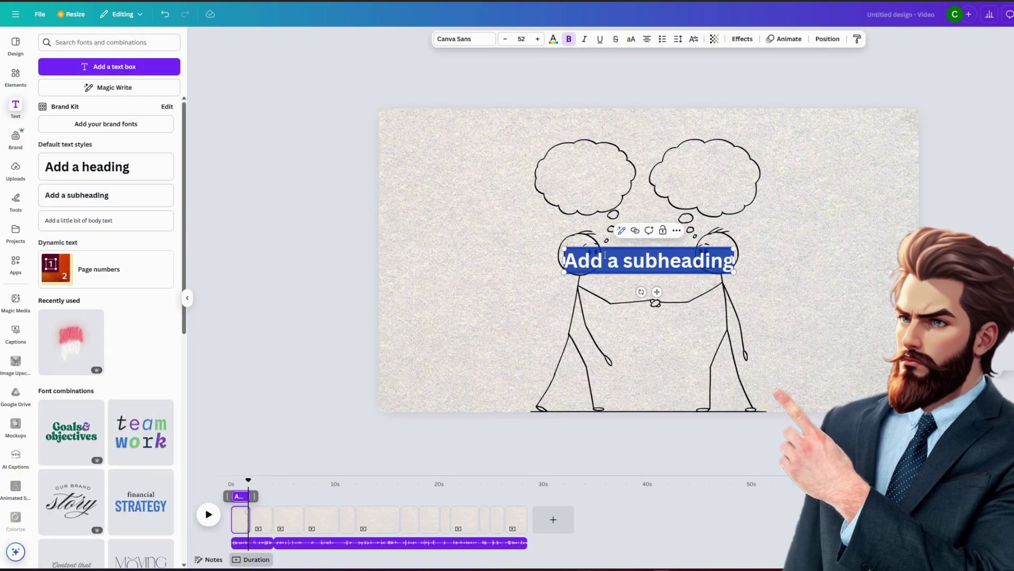
pyautogui.write('HEY THERE')
# Set the text font and place HEY THERE and a copy into the two thought clouds.
pyautogui.click(458, 46)
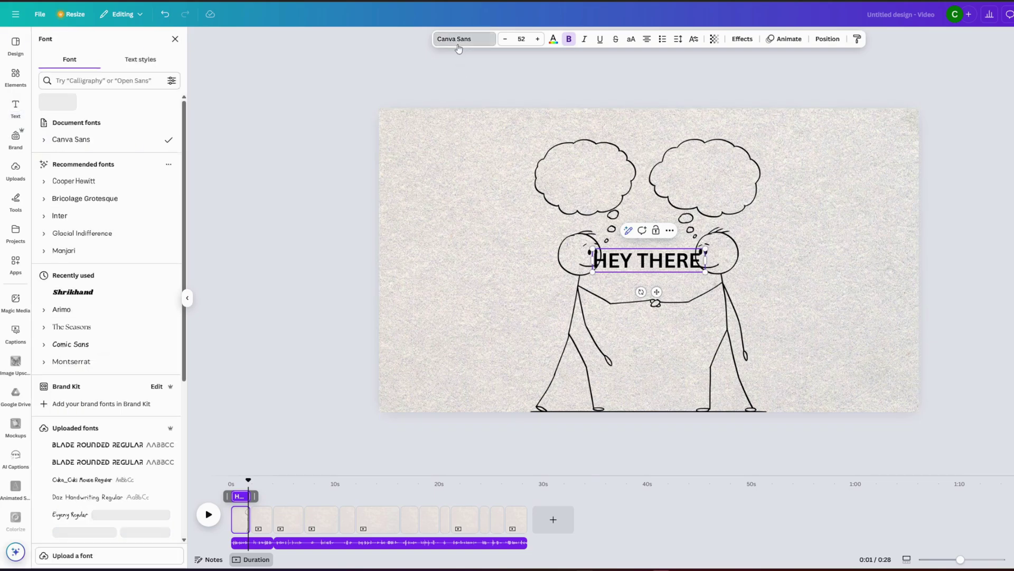
pyautogui.moveTo(635, 257); pyautogui.dragTo(611, 225)
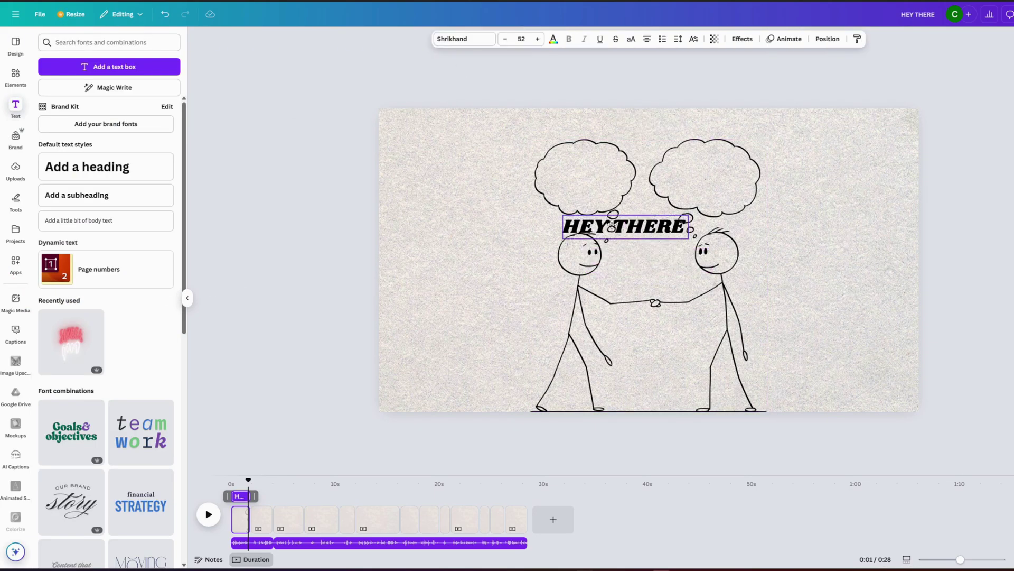
pyautogui.moveTo(577, 179); pyautogui.dragTo(739, 177)
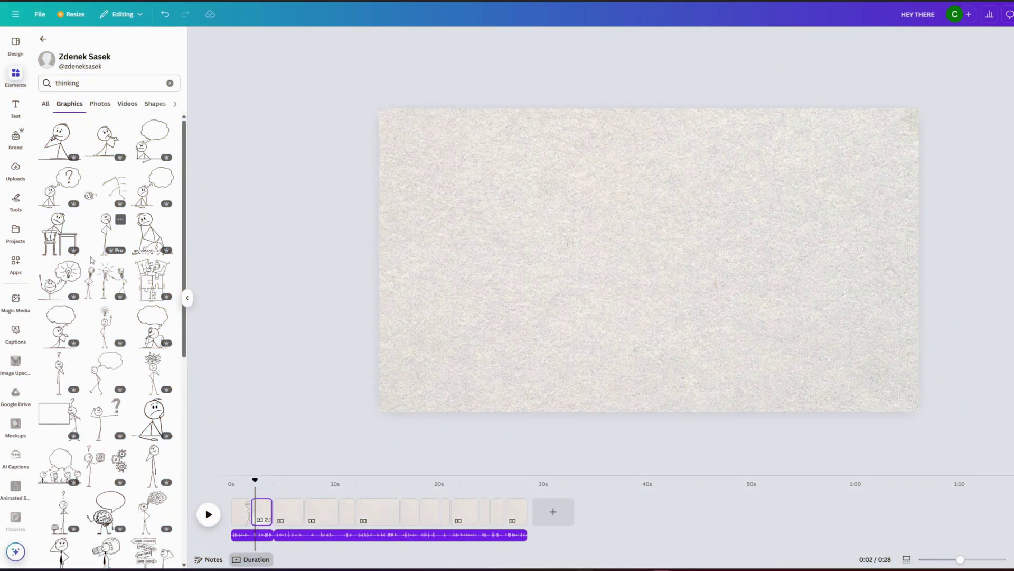
# Add the thinking stick figure with a bubble and caption it 'I CAN QUIT ANYTIME'.
pyautogui.scroll(-6, 92, 260)
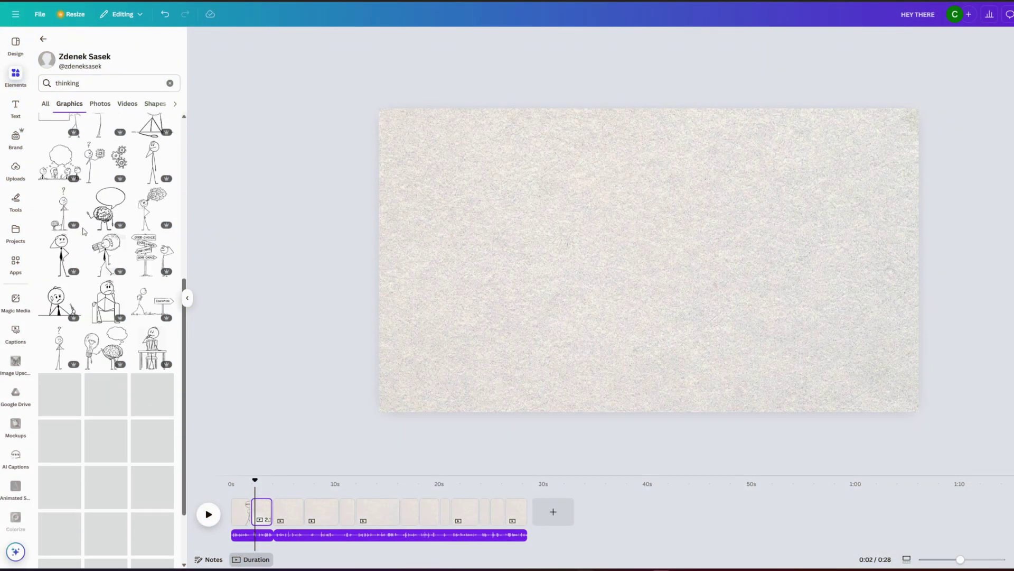
pyautogui.scroll(-3, 55, 258)
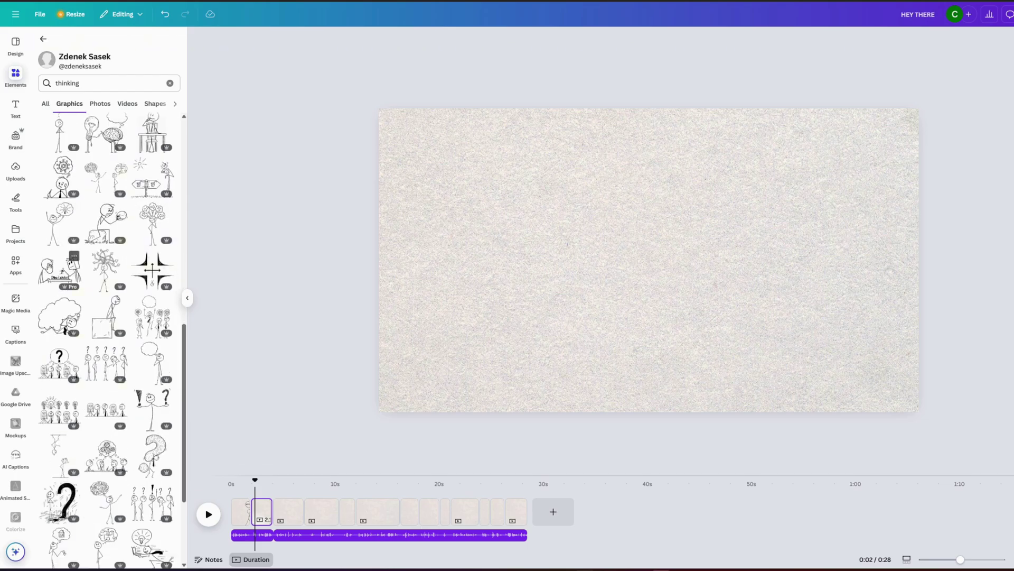
pyautogui.click(152, 371)
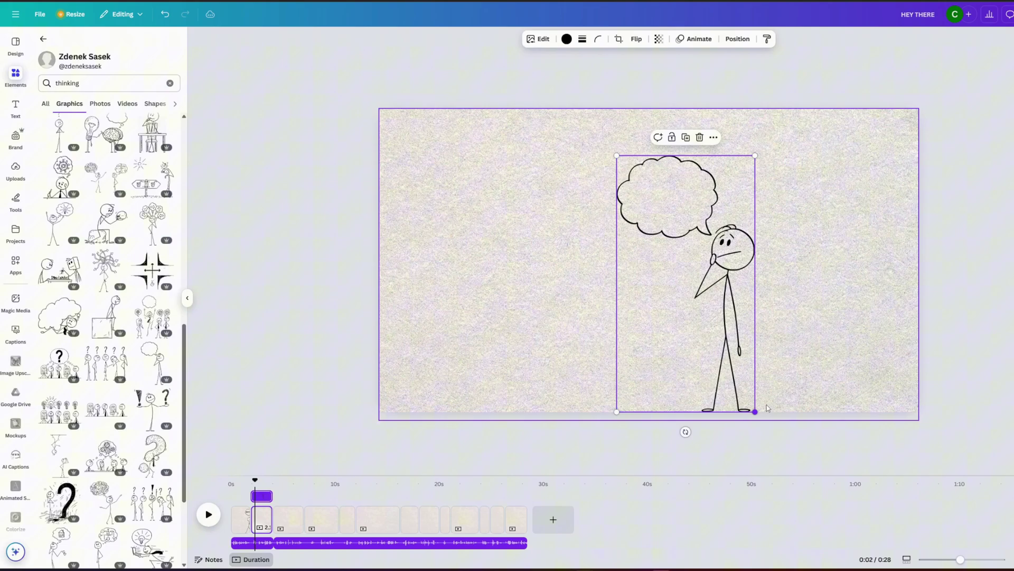
pyautogui.moveTo(740, 391); pyautogui.dragTo(771, 391)
pyautogui.scroll(5, 91, 179)
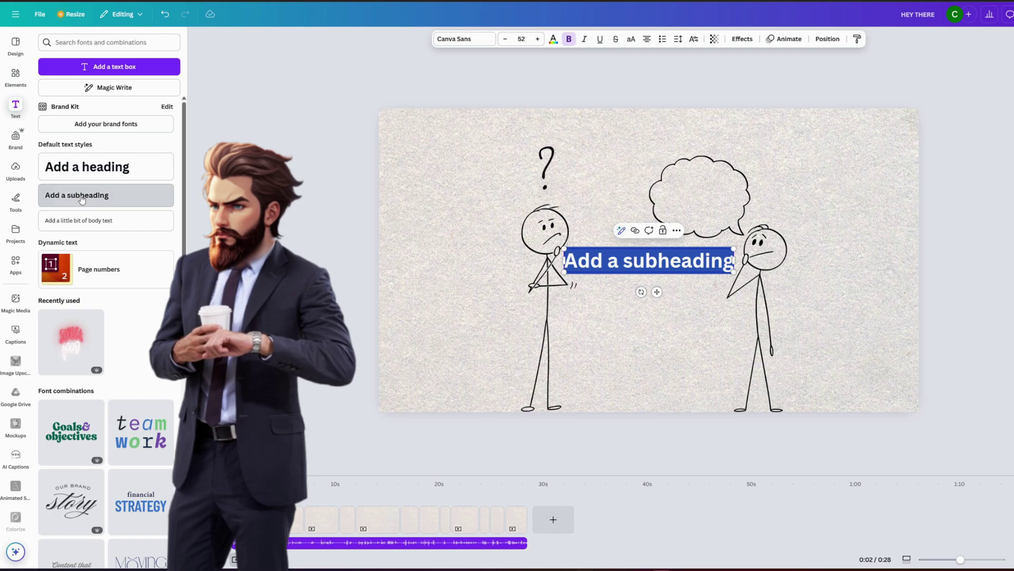
pyautogui.press('BackSpace')
pyautogui.write('I CAN Q')
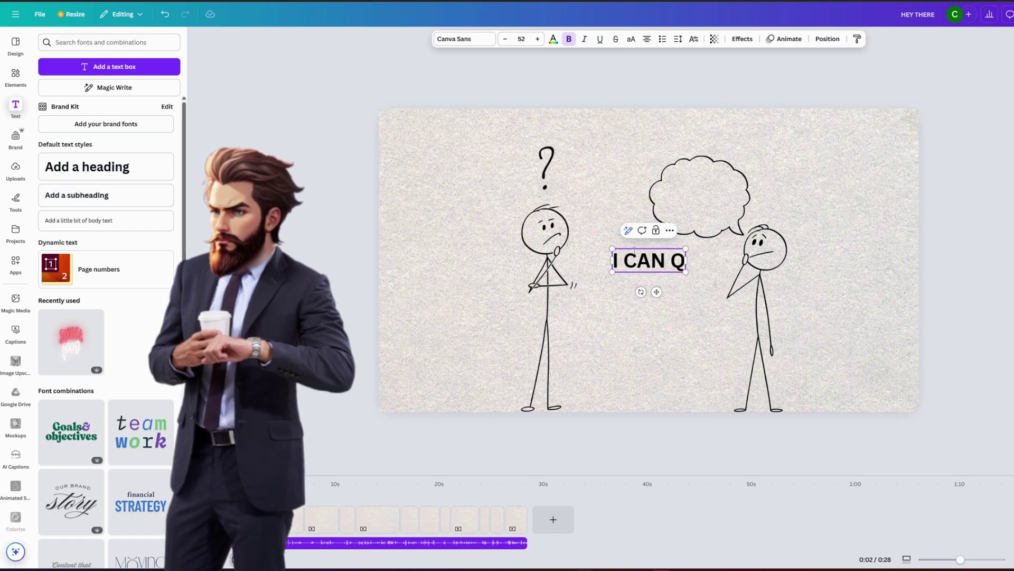
pyautogui.write('UIT ANYTIME')
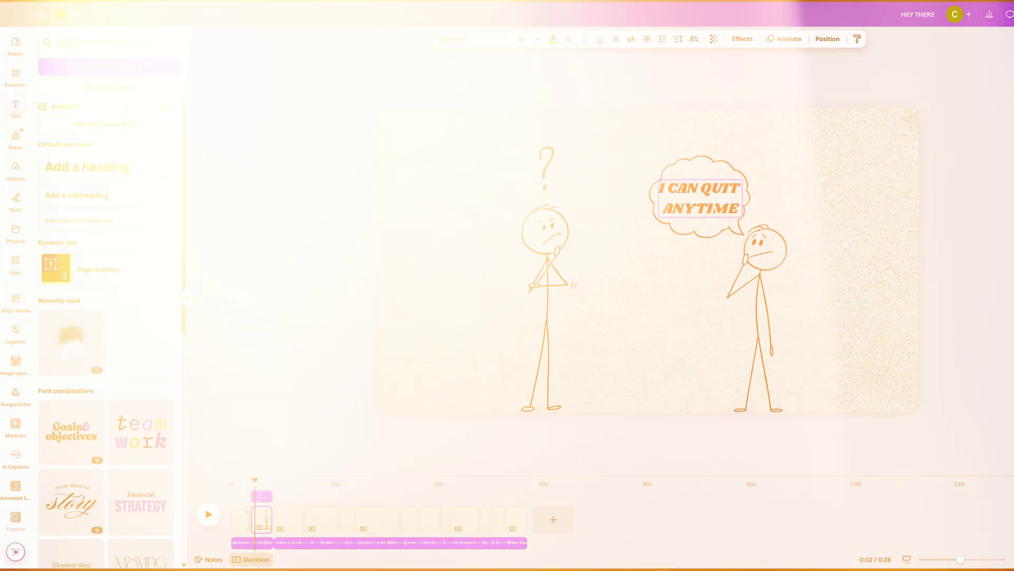
# Fix the 'cup of coffee' graphics search and add the stick figure holding a steaming mug.
pyautogui.press('BackSpace')
pyautogui.write('fe')
pyautogui.press('Return')
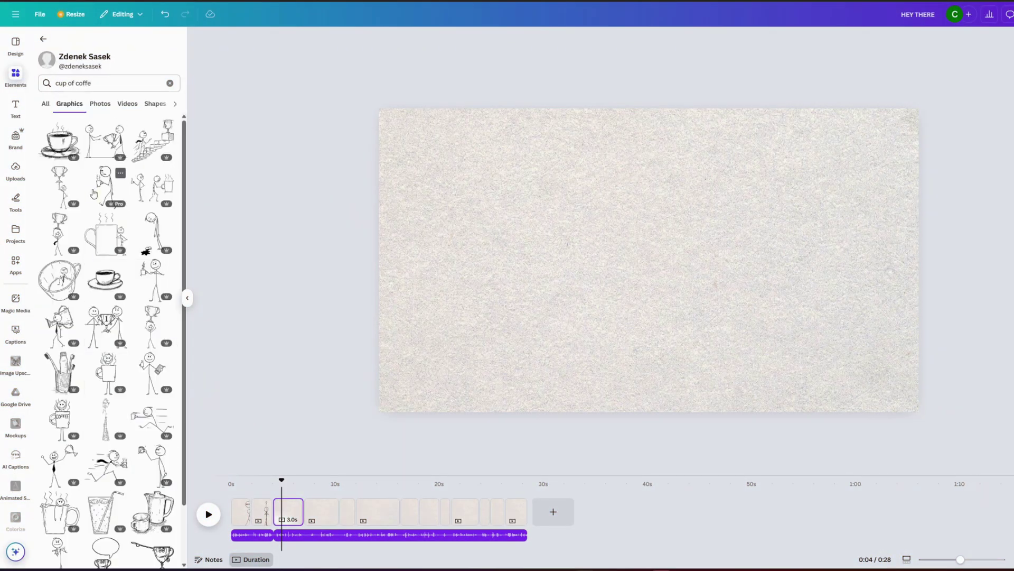
pyautogui.click(93, 194)
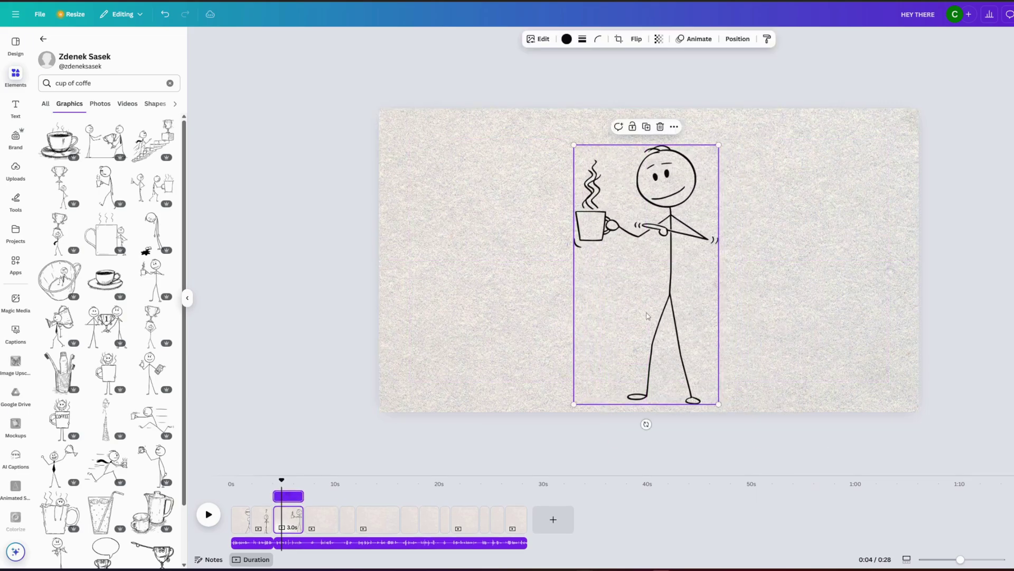
# Replace the search with 'scratching' to find graphics for the next scene.
pyautogui.tripleClick(106, 82)
pyautogui.write('scratching')
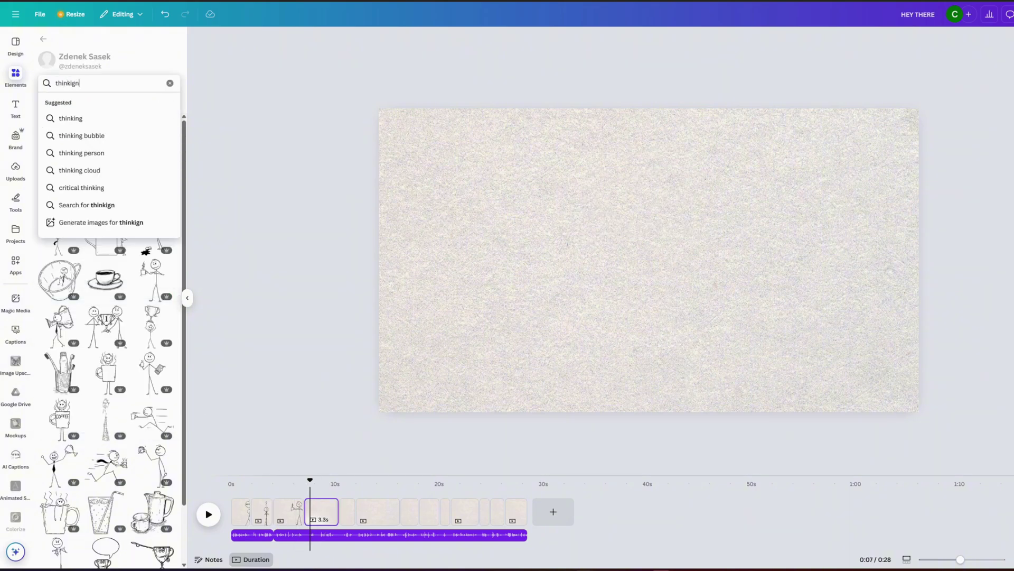
pyautogui.press('Return')
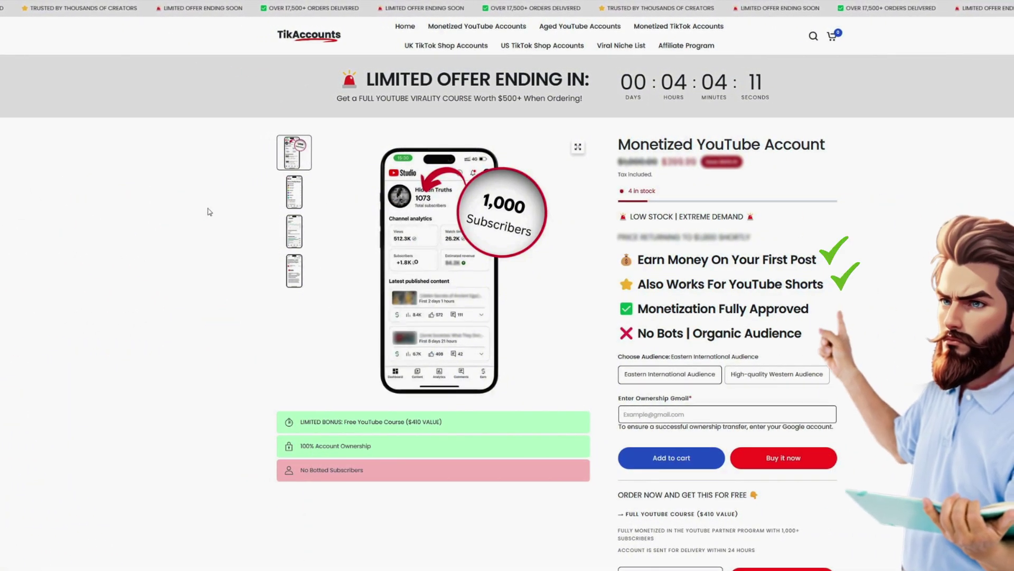
# Step through the gallery's analytics screenshots to the final Congratulations screenshot.
pyautogui.click(297, 192)
pyautogui.click(301, 239)
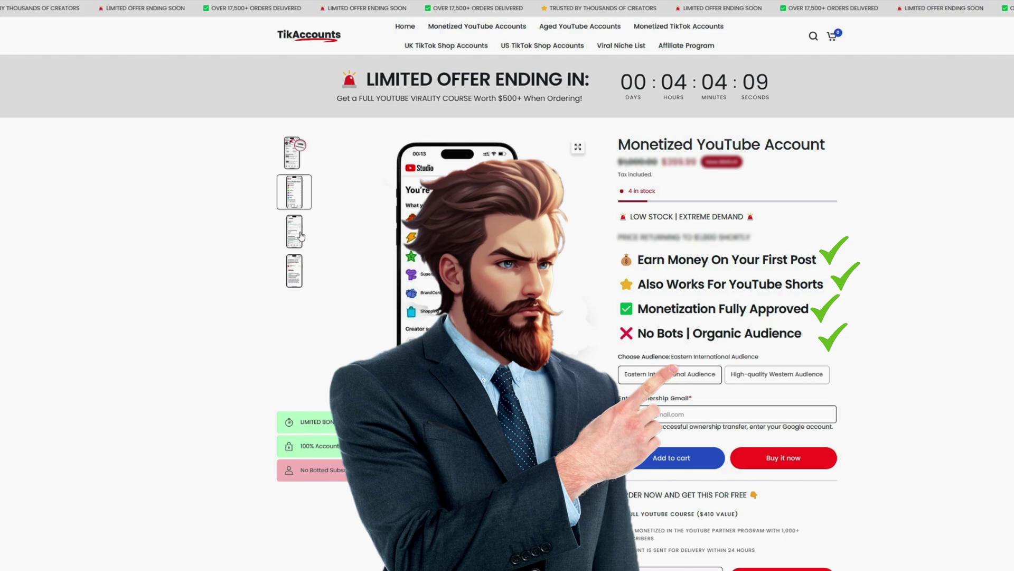
pyautogui.click(294, 274)
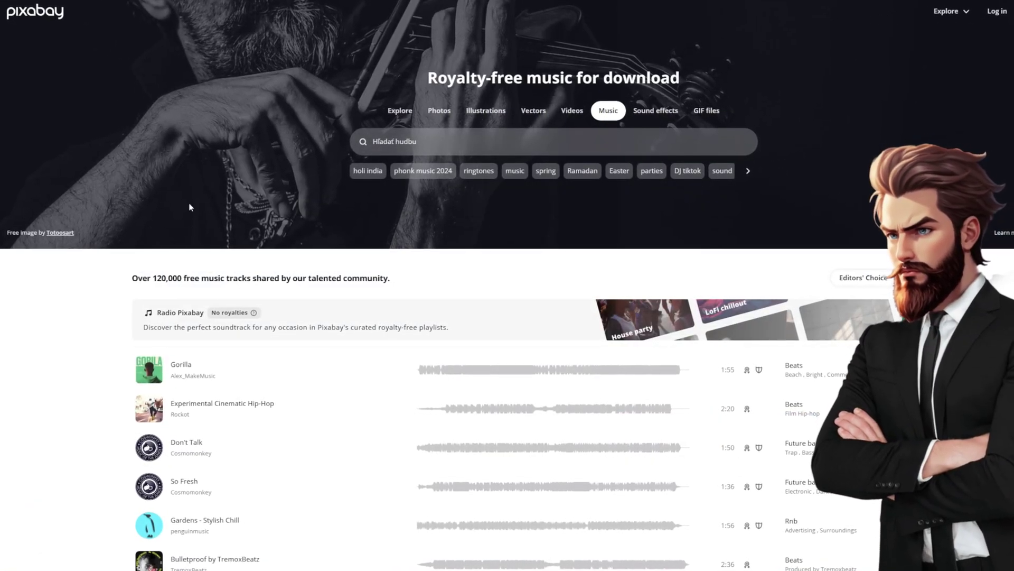
# Search Pixabay music for 'cinematic' and preview the track Cinematic best instrumental.
pyautogui.click(400, 142)
pyautogui.write('cinemati')
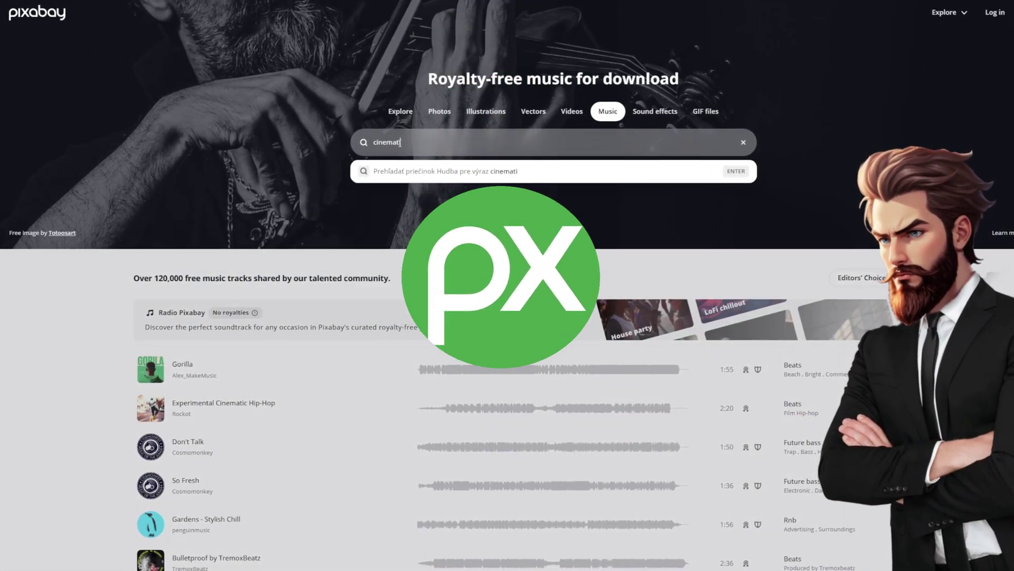
pyautogui.write('c')
pyautogui.press('Return')
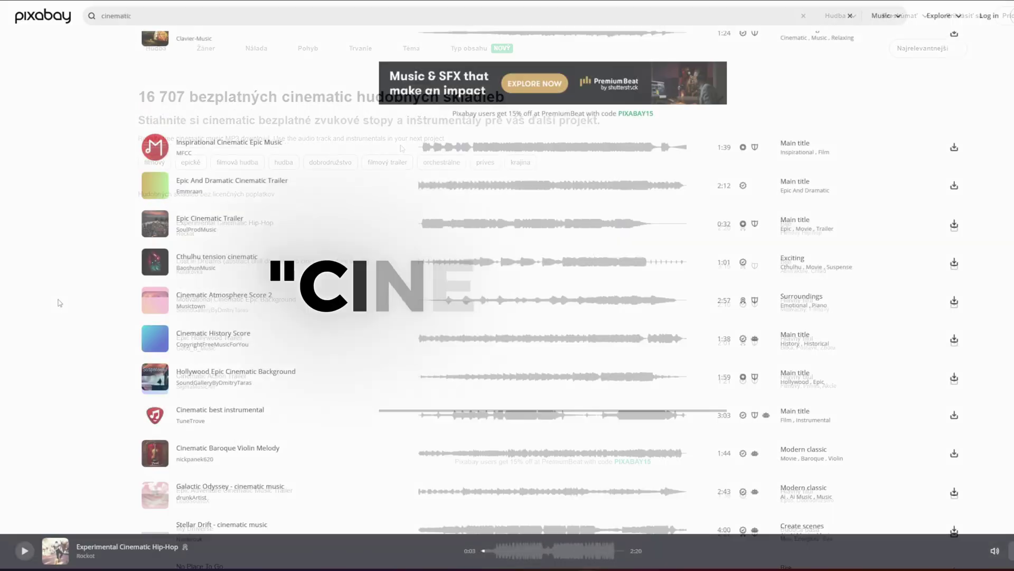
pyautogui.click(155, 241)
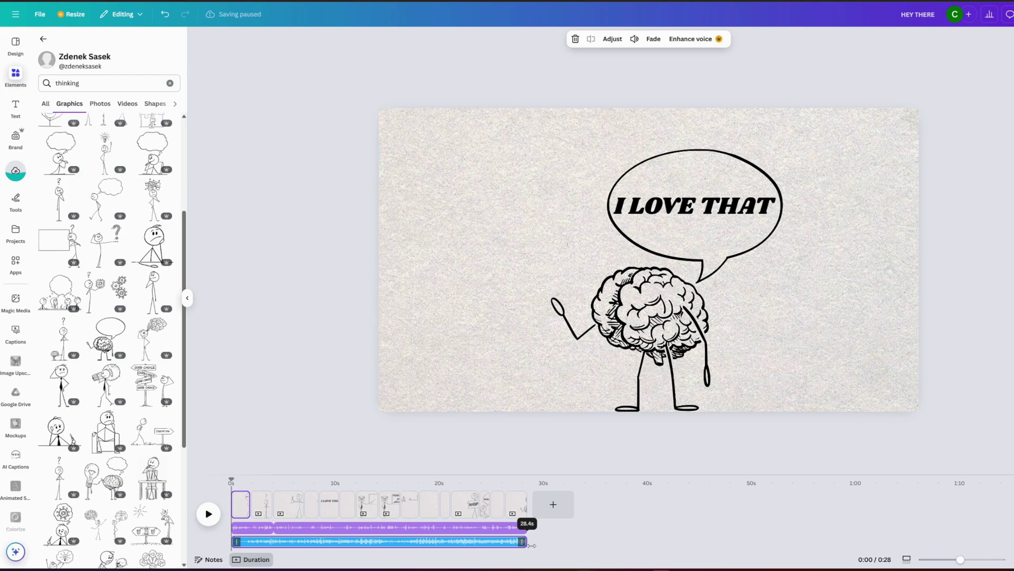
# Select the background music track in the timeline and open its volume control.
pyautogui.click(456, 545)
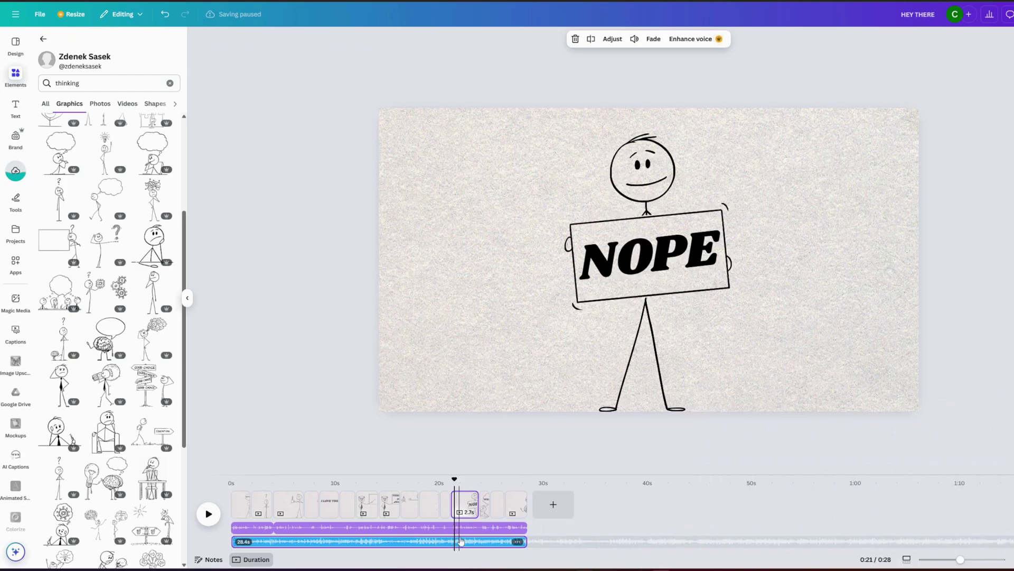
pyautogui.click(635, 38)
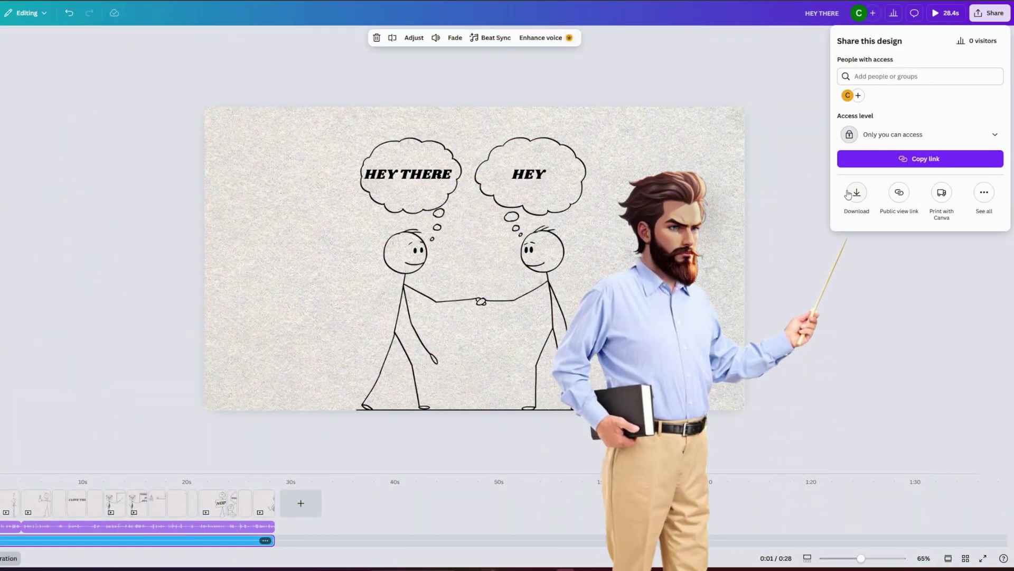
# Keep MP4 Video as the download file type.
pyautogui.click(848, 195)
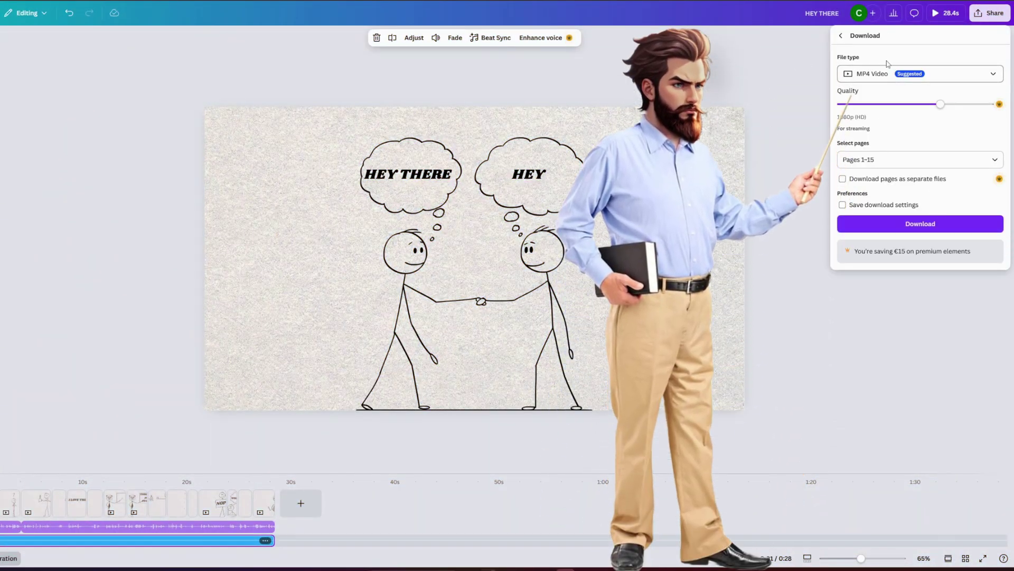